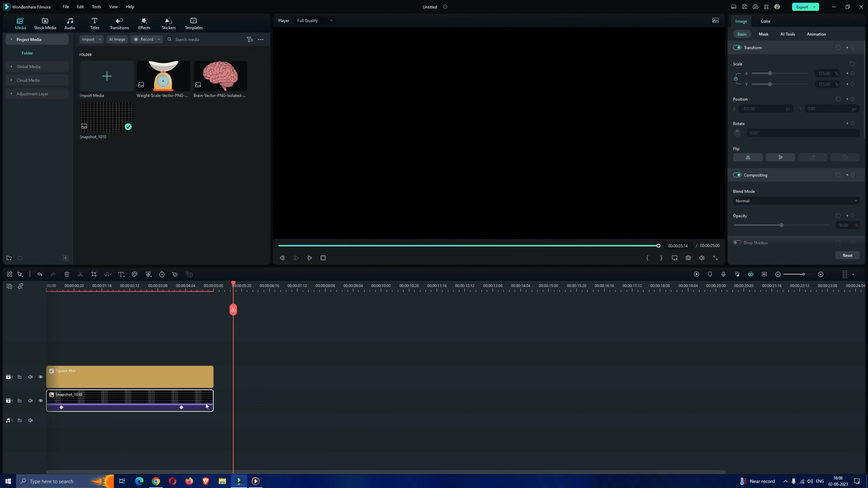
# Set the Snapshot_1010 clip's duration to 20 seconds and extend the Square Blur effect to the same length
pyautogui.click(163, 275)
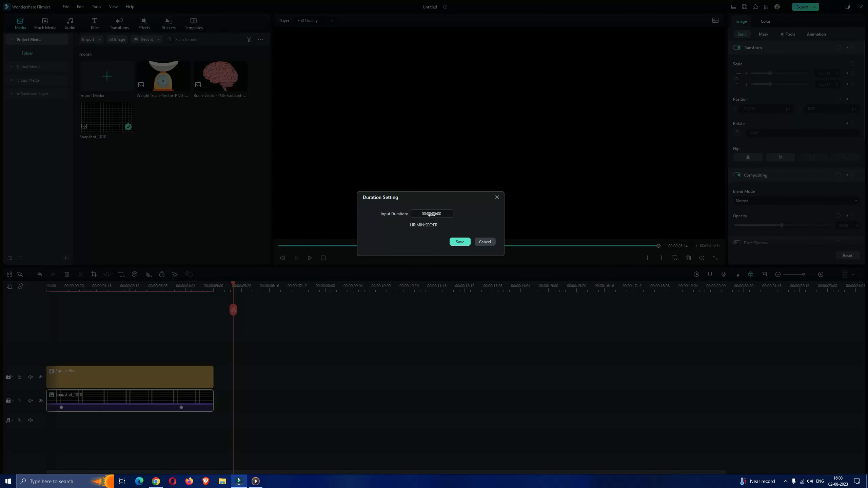
pyautogui.write('20')
pyautogui.click(464, 242)
pyautogui.click(701, 373)
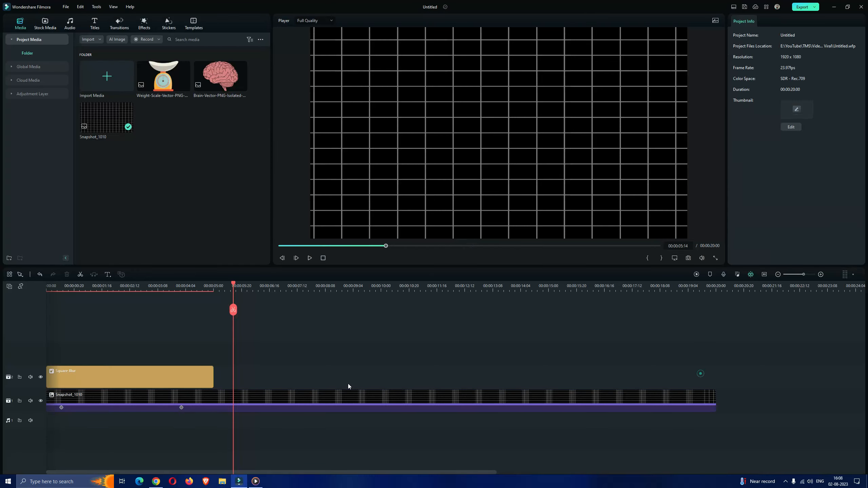
pyautogui.moveTo(213, 377); pyautogui.dragTo(714, 367)
pyautogui.moveTo(681, 287); pyautogui.dragTo(523, 297)
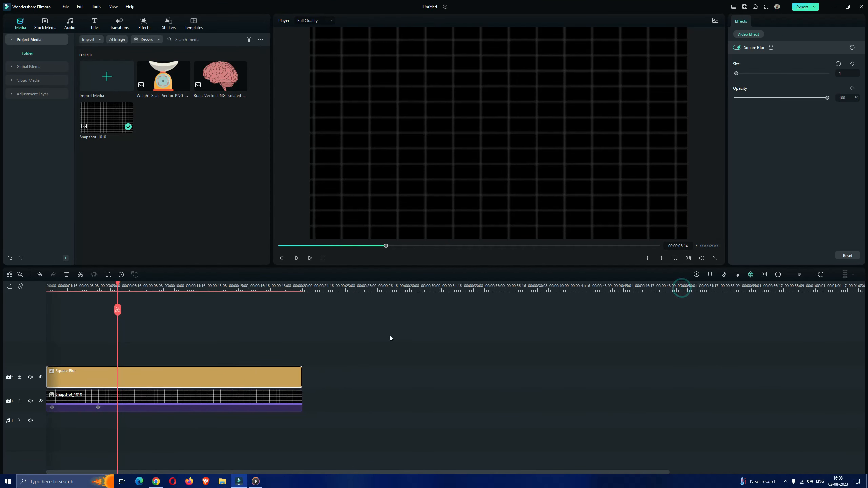
# Move the snapshot clip's first keyframe to the start of the clip and its second keyframe to the end
pyautogui.click(161, 405)
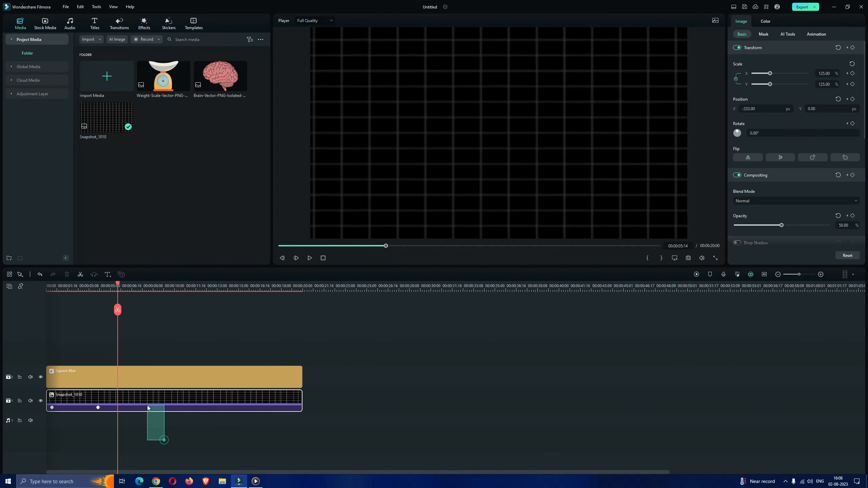
pyautogui.click(52, 408)
pyautogui.moveTo(68, 408); pyautogui.dragTo(36, 408)
pyautogui.click(125, 431)
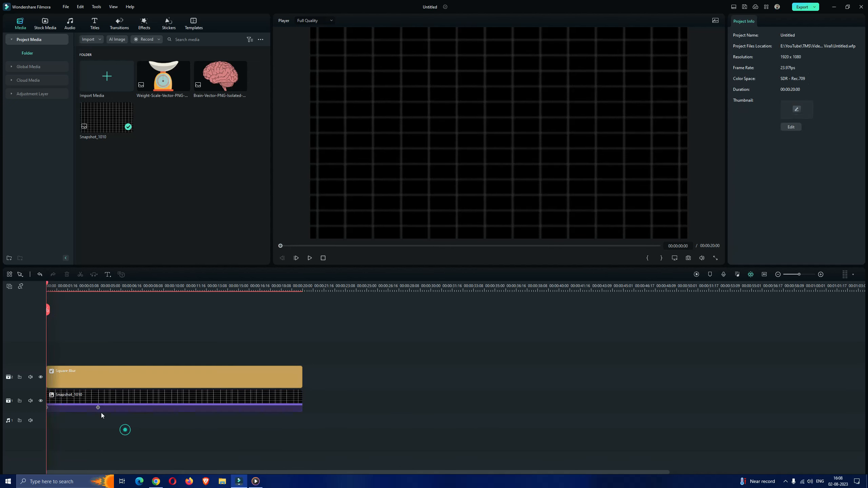
pyautogui.click(113, 396)
pyautogui.moveTo(101, 409); pyautogui.dragTo(113, 407)
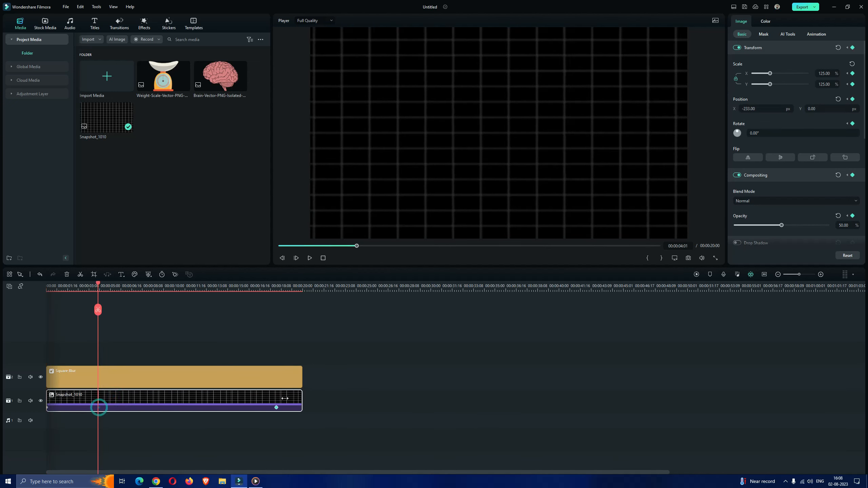
pyautogui.click(391, 393)
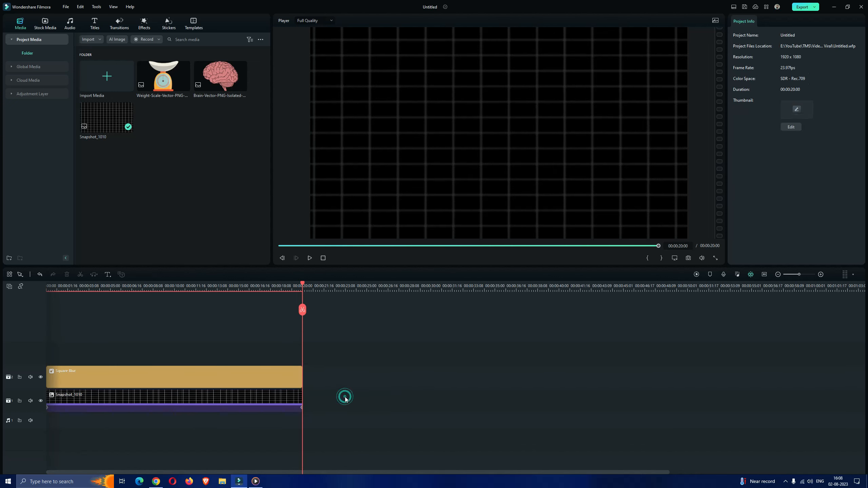
# Bring the snapshot clip's two keyframes closer together, to 00:00:02:22 and 00:00:04:15, playing back the grid's movement
pyautogui.click(136, 301)
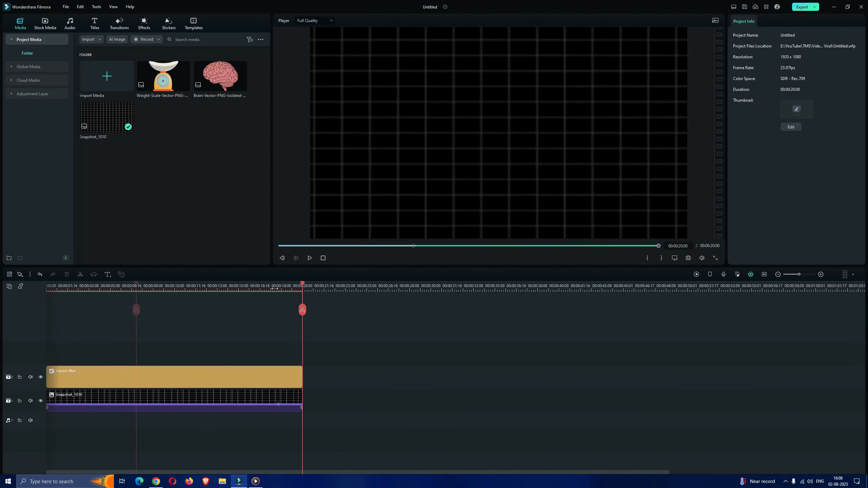
pyautogui.click(225, 403)
pyautogui.moveTo(48, 409); pyautogui.dragTo(83, 406)
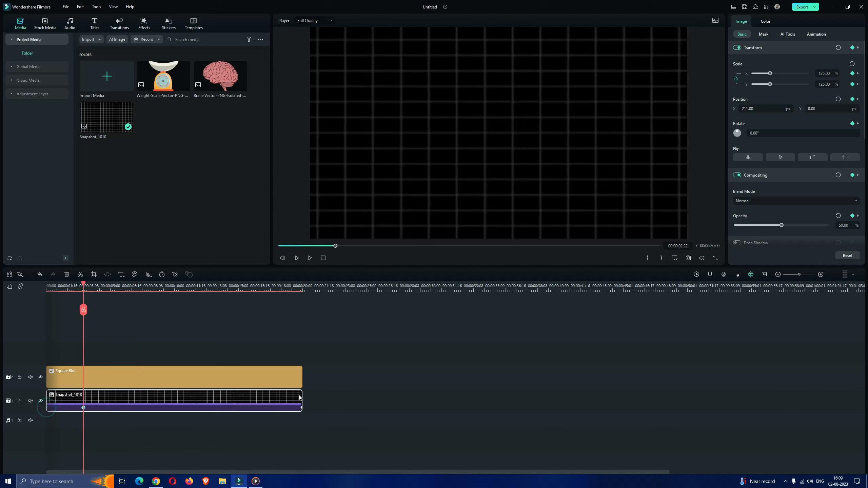
pyautogui.moveTo(300, 406); pyautogui.dragTo(250, 401)
pyautogui.moveTo(170, 397); pyautogui.dragTo(152, 397)
pyautogui.press('space')
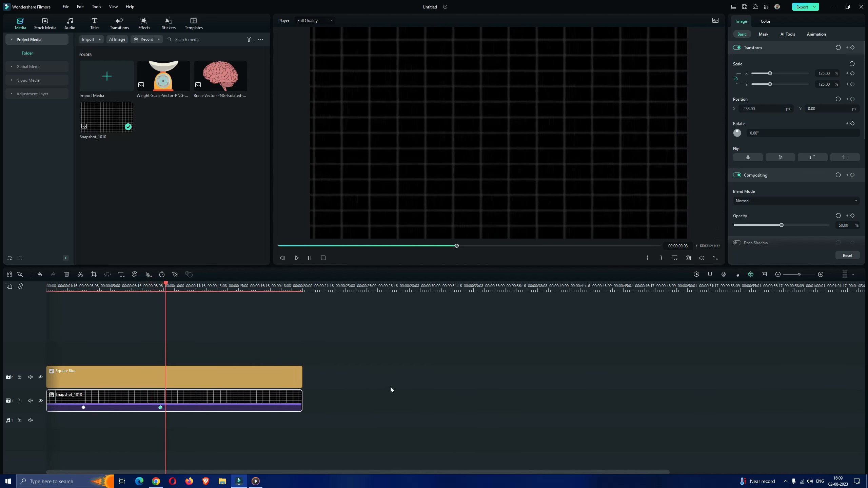
pyautogui.press('space')
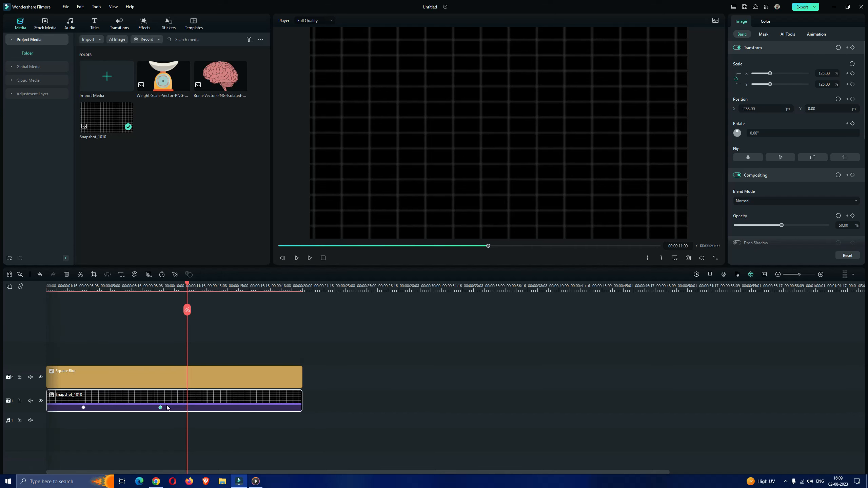
pyautogui.moveTo(161, 408); pyautogui.dragTo(106, 408)
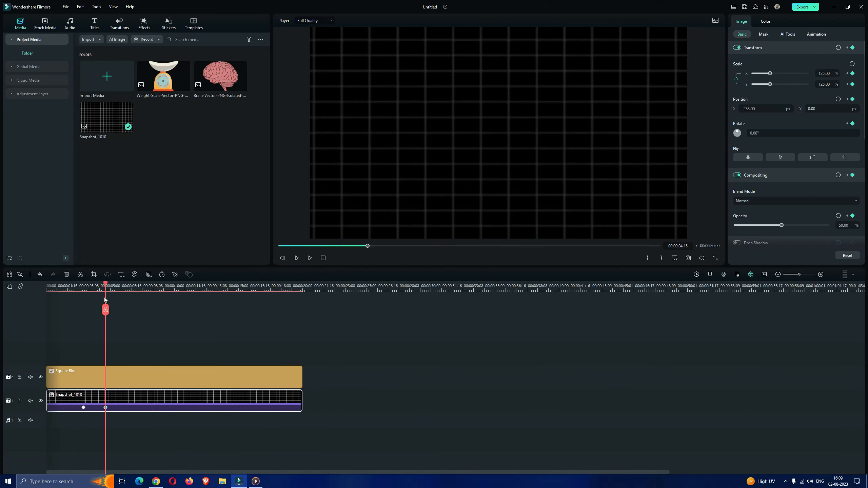
# Set the snapshot clip's duration to 5 seconds, trim the Square Blur effect to match and play the result
pyautogui.click(162, 274)
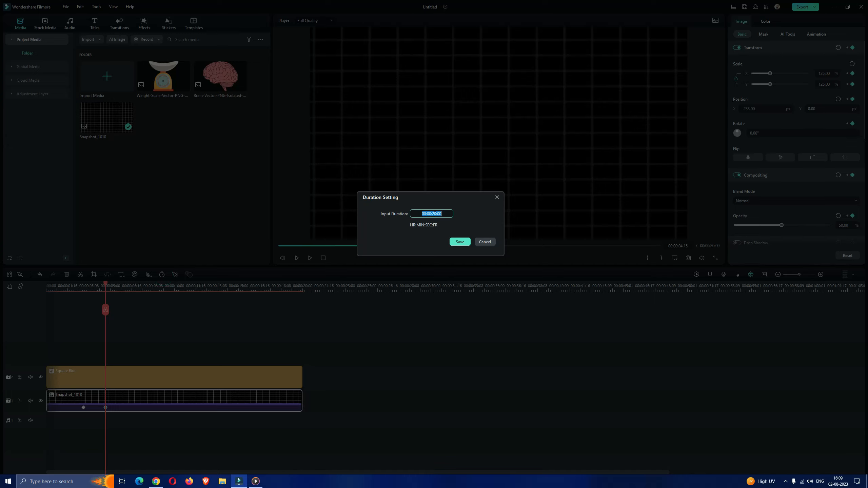
pyautogui.write('5')
pyautogui.click(460, 242)
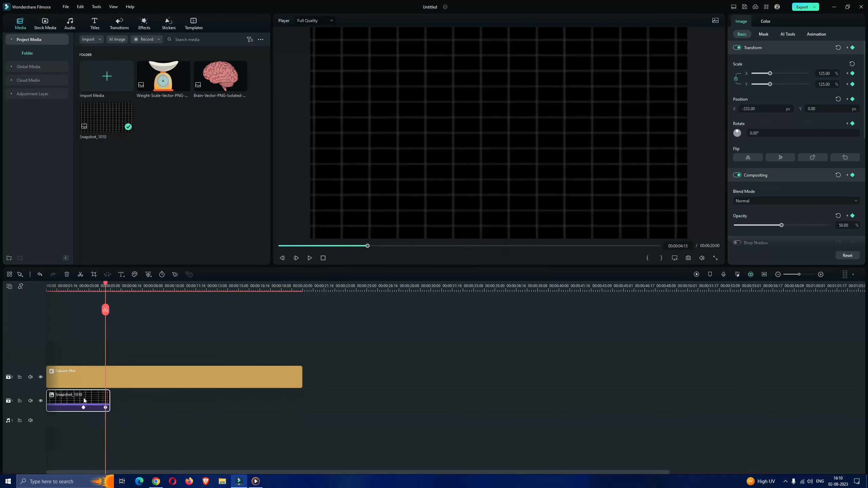
pyautogui.moveTo(301, 376); pyautogui.dragTo(110, 374)
pyautogui.press('space')
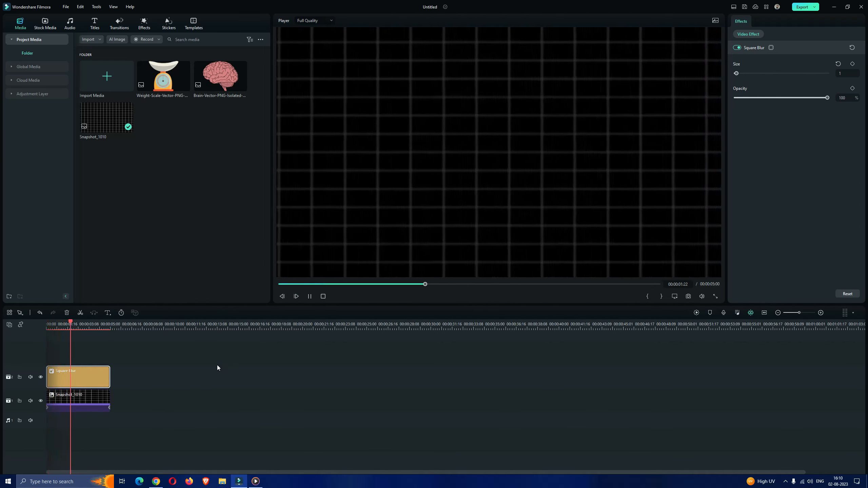
# Set the snapshot clip's duration to 20 seconds and move its last keyframe to the end of the clip
pyautogui.click(102, 394)
pyautogui.click(160, 313)
pyautogui.write('25.')
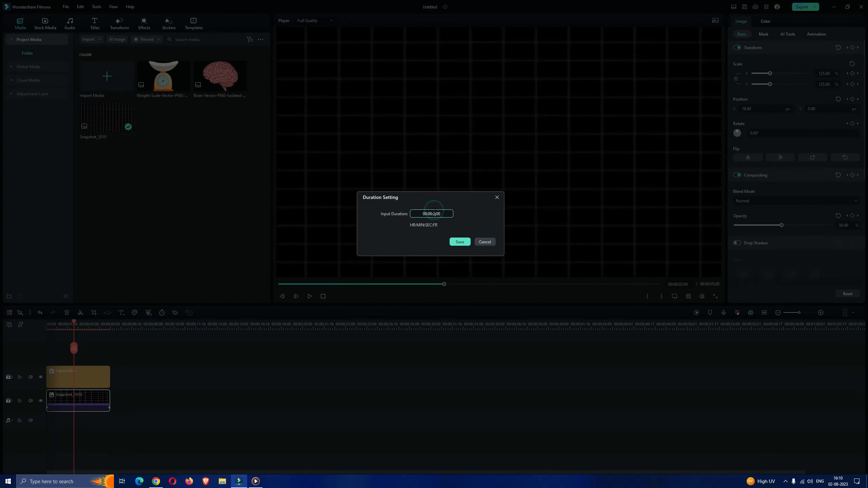
pyautogui.write('0')
pyautogui.click(460, 241)
pyautogui.moveTo(110, 408); pyautogui.dragTo(323, 399)
# Preview the slower grid movement and extend the Square Blur effect to the end of the snapshot clip
pyautogui.click(61, 327)
pyautogui.press('space')
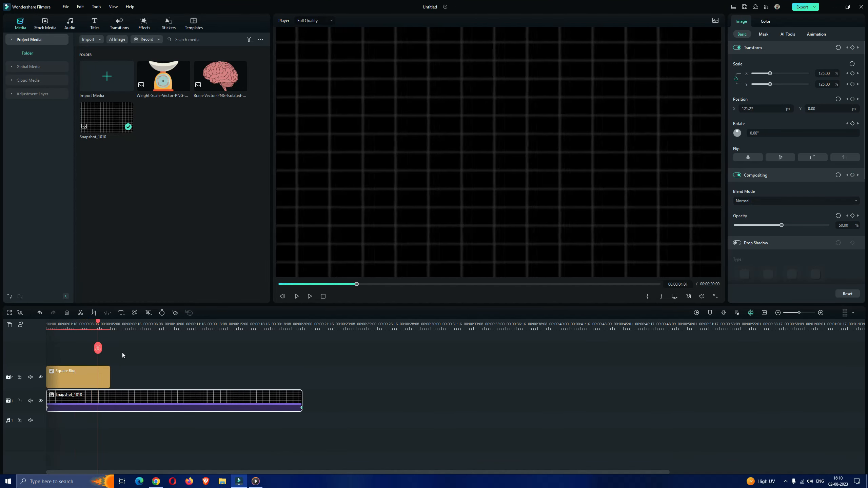
pyautogui.moveTo(110, 375); pyautogui.dragTo(302, 376)
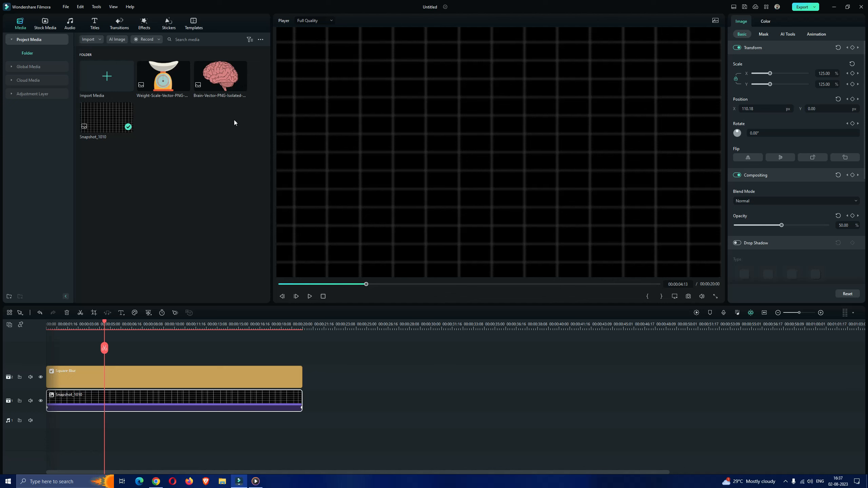
# Add the brain image on a new track above the Square Blur effect and scale it to 45%
pyautogui.moveTo(221, 73); pyautogui.dragTo(150, 354)
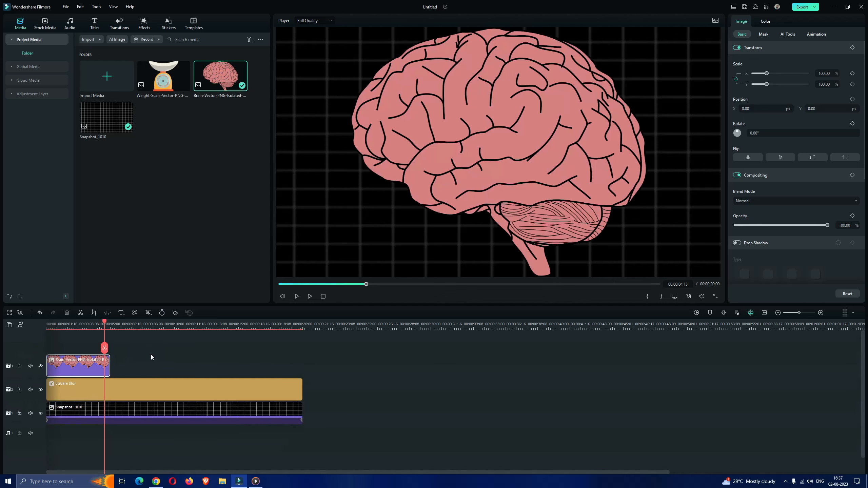
pyautogui.click(456, 174)
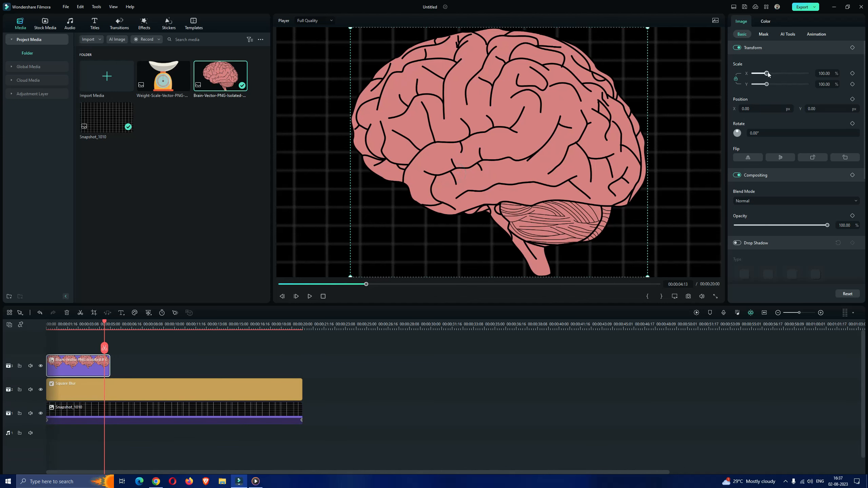
pyautogui.moveTo(767, 73); pyautogui.dragTo(758, 70)
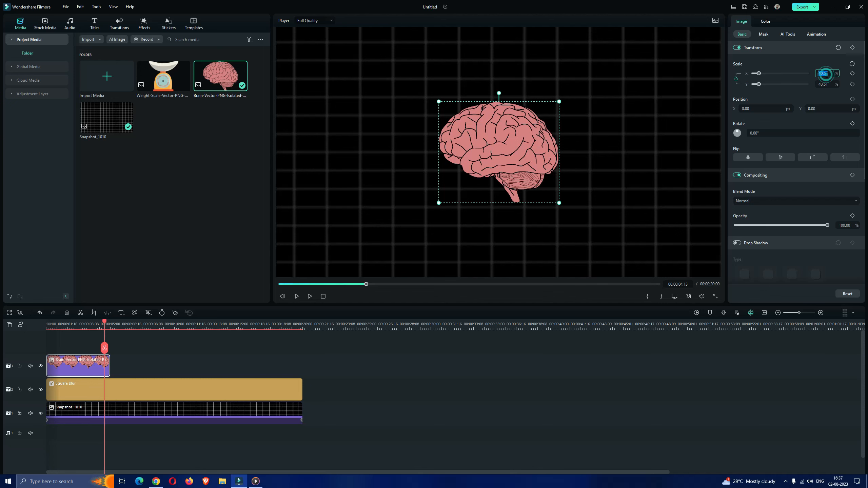
pyautogui.click(826, 75)
pyautogui.write('45')
pyautogui.press('Return')
pyautogui.click(451, 409)
pyautogui.click(517, 143)
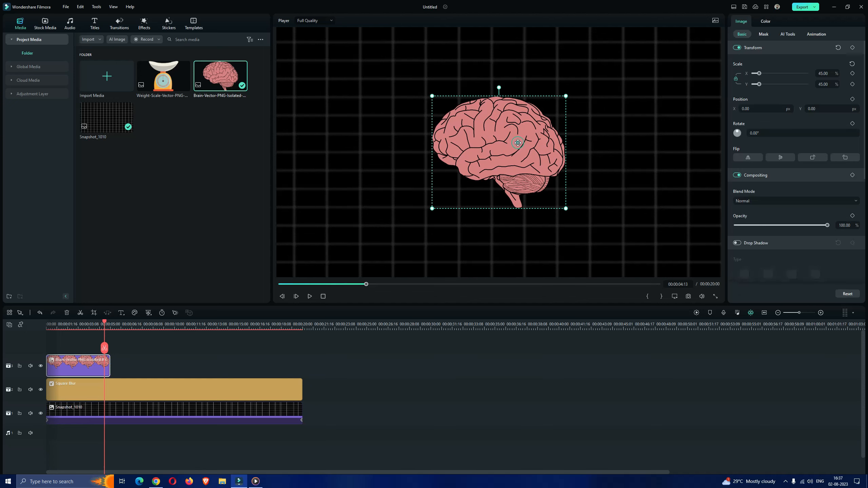
# Keyframe the brain's drop-in, with the first keyframe at 00:00:00:05 and its Y position set to 798 px
pyautogui.moveTo(152, 327); pyautogui.dragTo(50, 324)
pyautogui.click(173, 314)
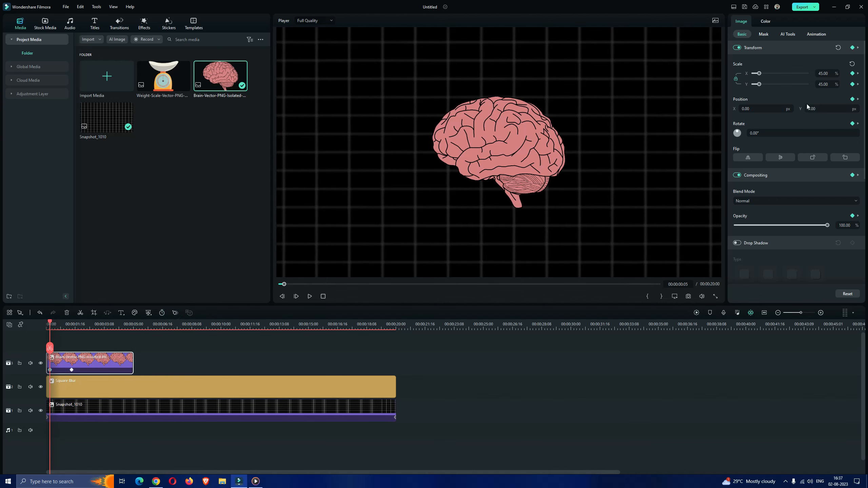
pyautogui.moveTo(813, 110); pyautogui.dragTo(864, 109)
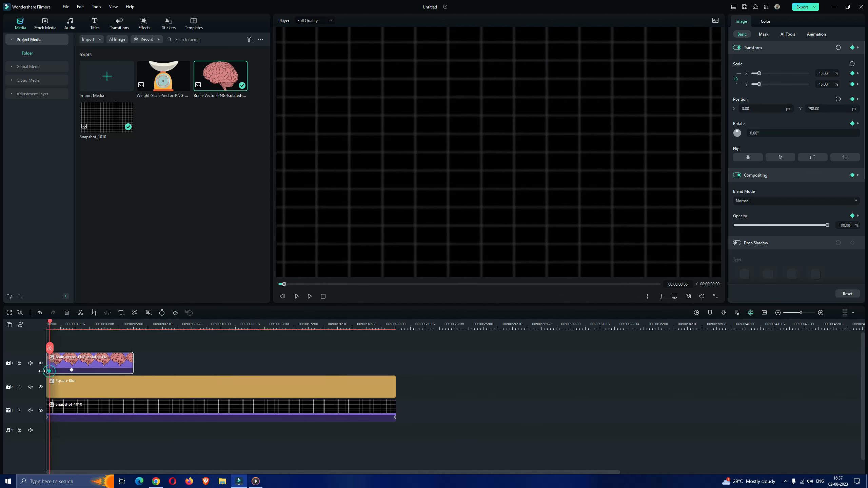
# Move the brain's first keyframe to the clip start and the second one closer to it, previewing the faster drop-in
pyautogui.press('space')
pyautogui.moveTo(41, 372); pyautogui.dragTo(64, 370)
pyautogui.press('space')
pyautogui.click(53, 338)
pyautogui.moveTo(52, 324); pyautogui.dragTo(43, 326)
pyautogui.press('space')
pyautogui.press('space')
pyautogui.moveTo(65, 374); pyautogui.dragTo(58, 373)
pyautogui.moveTo(60, 324); pyautogui.dragTo(38, 325)
pyautogui.press('space')
pyautogui.moveTo(294, 284); pyautogui.dragTo(277, 285)
pyautogui.press('space')
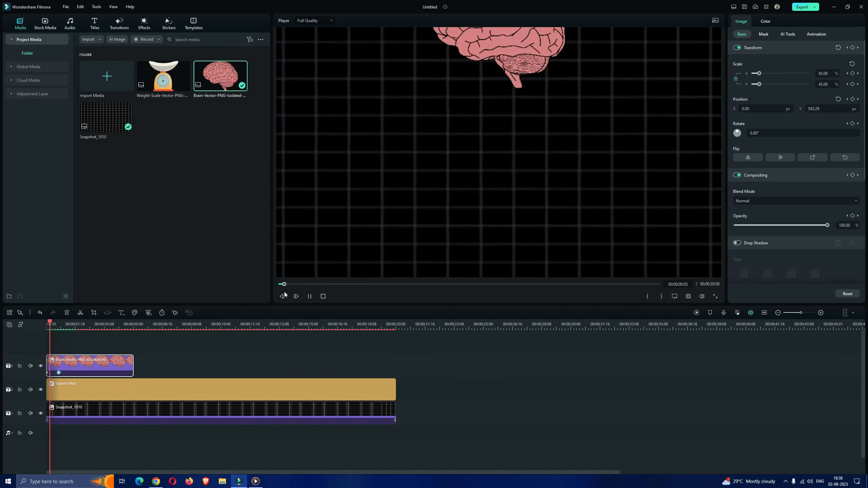
pyautogui.press('space')
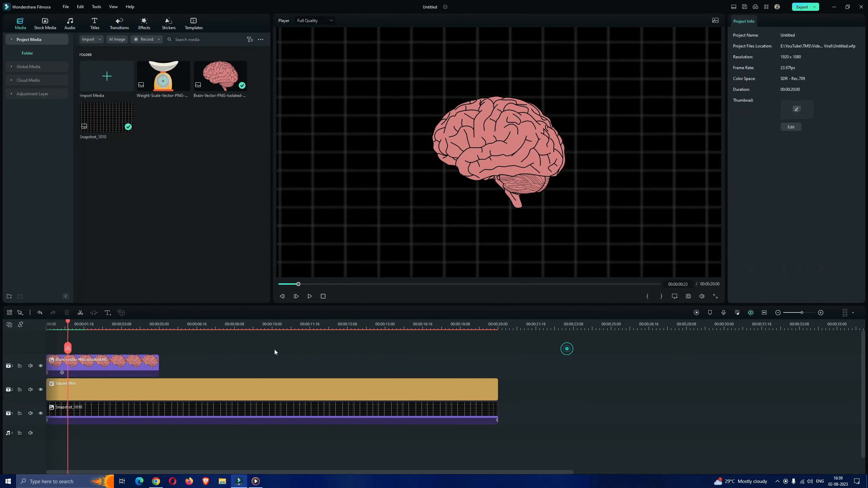
# Add a rotation keyframe to the brain at 00:00:01:12 and set its rotation to -13° at 00:00:02:00
pyautogui.click(135, 366)
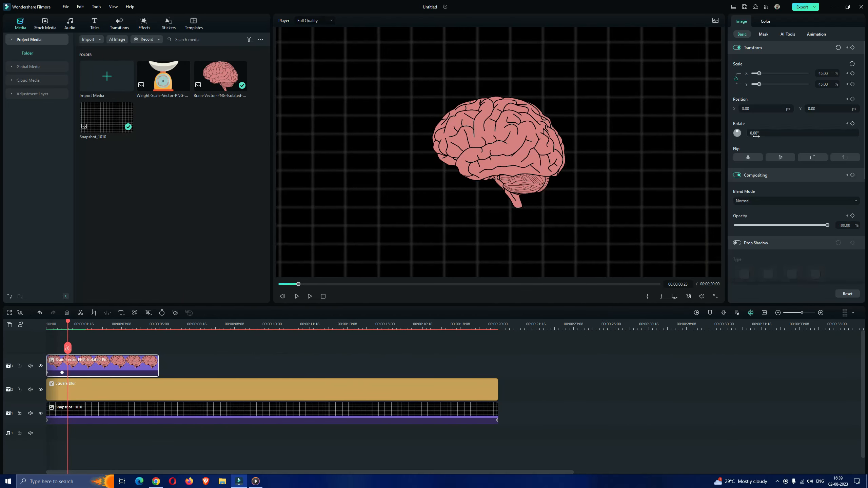
pyautogui.moveTo(68, 322); pyautogui.dragTo(81, 334)
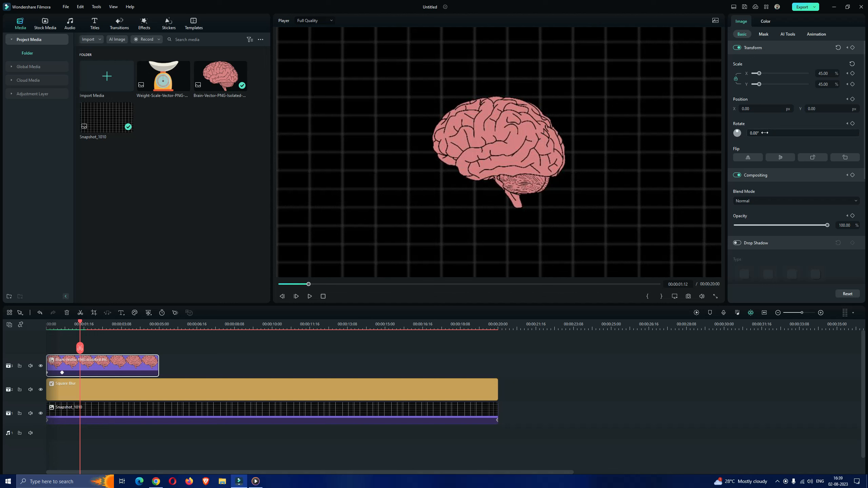
pyautogui.click(853, 124)
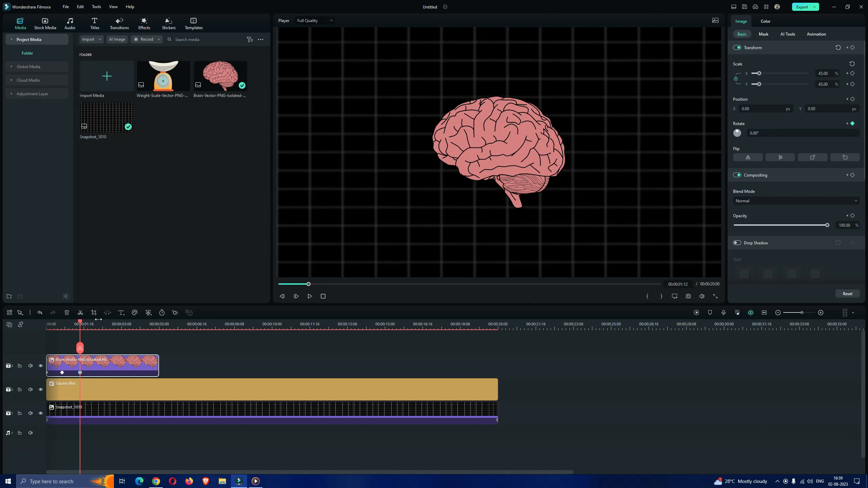
pyautogui.moveTo(81, 329); pyautogui.dragTo(91, 329)
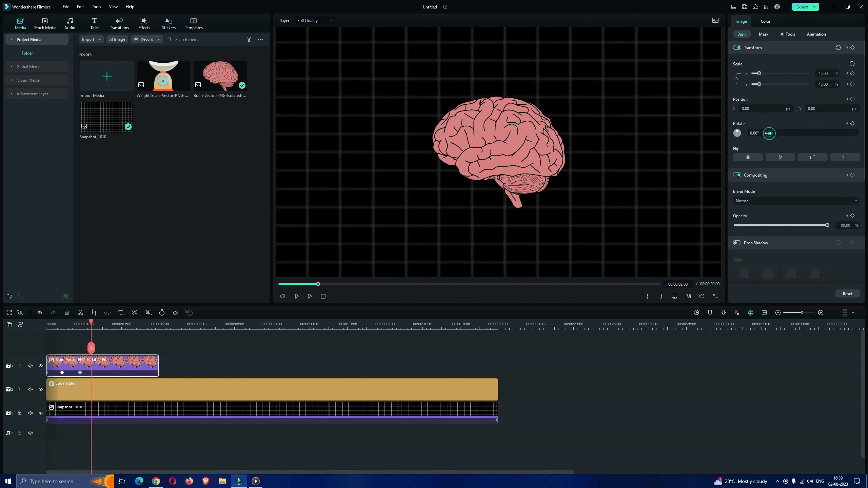
pyautogui.moveTo(767, 133); pyautogui.dragTo(762, 132)
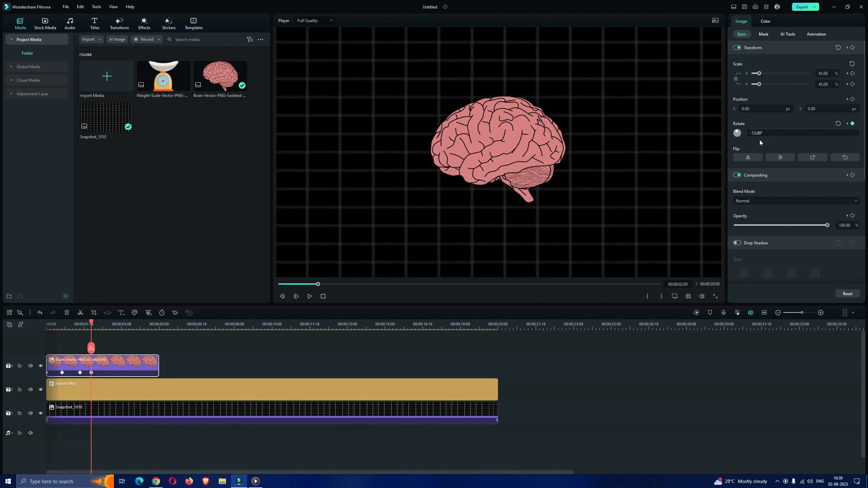
# Move the brain's 0° rotation keyframe closer to the -13° one and play back the animation from the start
pyautogui.moveTo(80, 372); pyautogui.dragTo(84, 372)
pyautogui.press('space')
pyautogui.press('space')
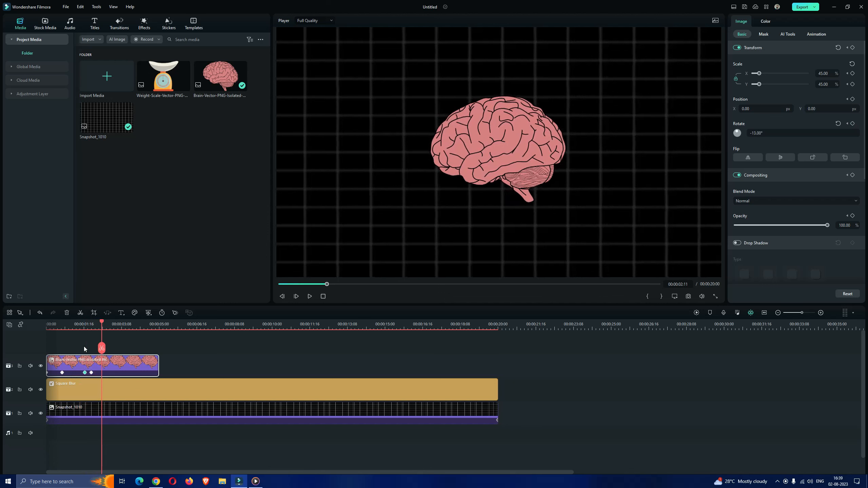
pyautogui.moveTo(89, 324); pyautogui.dragTo(42, 323)
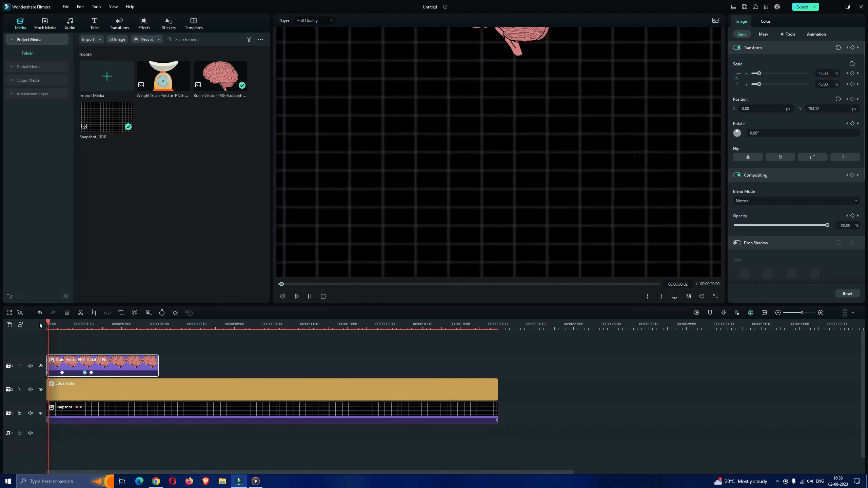
pyautogui.press('space')
pyautogui.press('space')
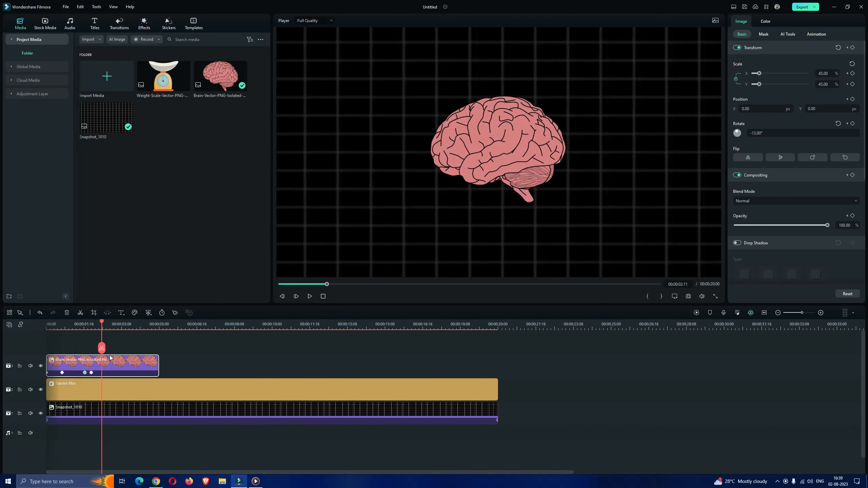
# Move the brain clip up one track, leaving an empty track above the Square Blur effect
pyautogui.click(176, 355)
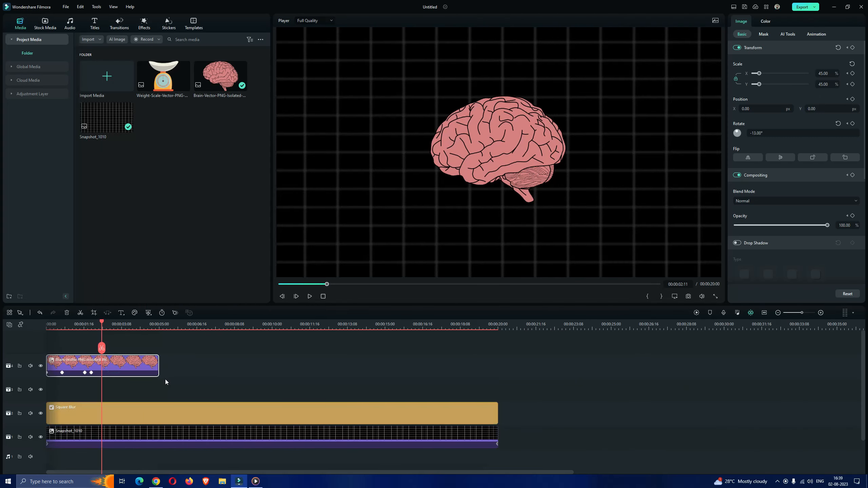
# Place the weight scale image on the empty track beneath the brain clip, starting at about 00:00:01:08
pyautogui.click(209, 384)
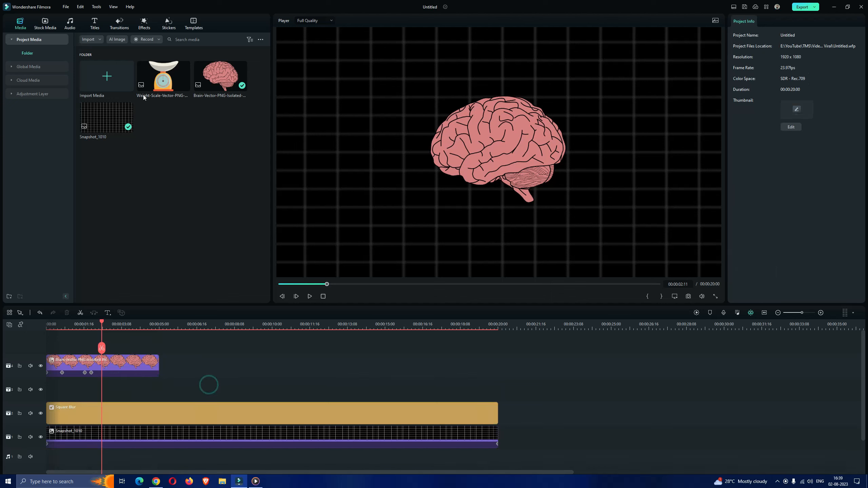
pyautogui.click(158, 92)
pyautogui.moveTo(165, 199); pyautogui.dragTo(112, 392)
pyautogui.click(77, 326)
# Scale the weight scale image to 42.29% and set its Y position to -314 px so it sits under the brain
pyautogui.moveTo(770, 78); pyautogui.dragTo(765, 78)
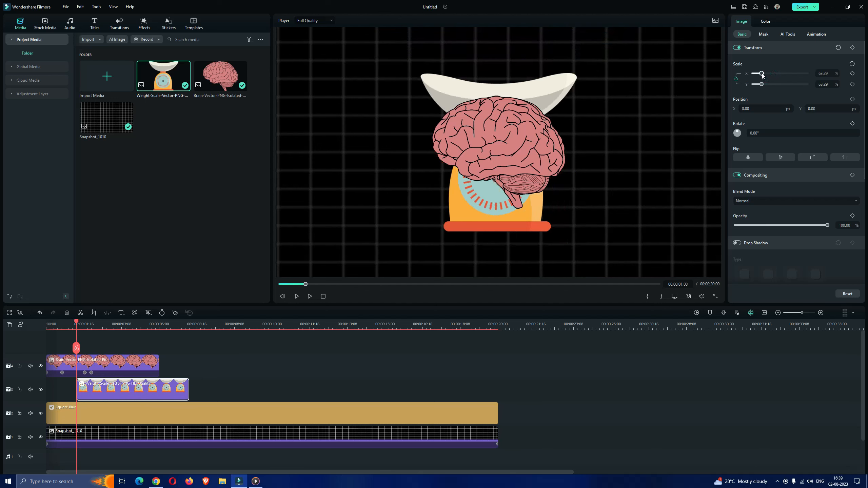
pyautogui.moveTo(827, 108); pyautogui.dragTo(828, 105)
pyautogui.moveTo(828, 73); pyautogui.dragTo(821, 74)
pyautogui.moveTo(824, 109); pyautogui.dragTo(829, 109)
pyautogui.moveTo(86, 323); pyautogui.dragTo(96, 324)
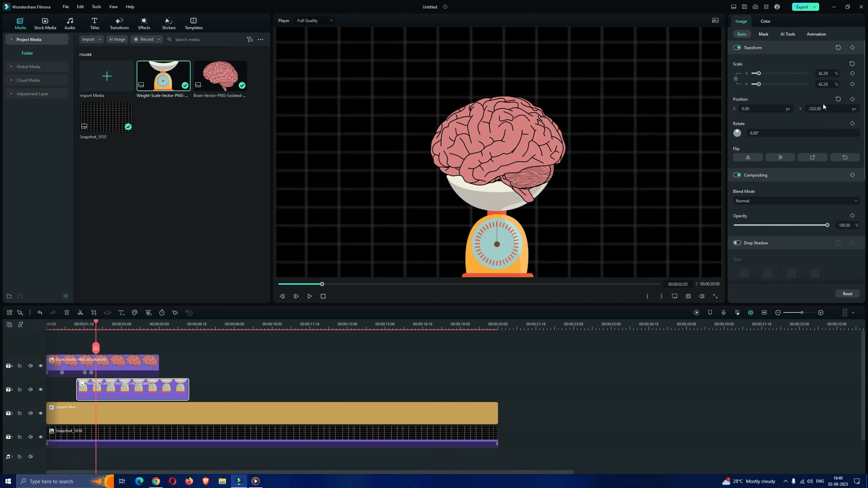
pyautogui.moveTo(822, 107); pyautogui.dragTo(821, 106)
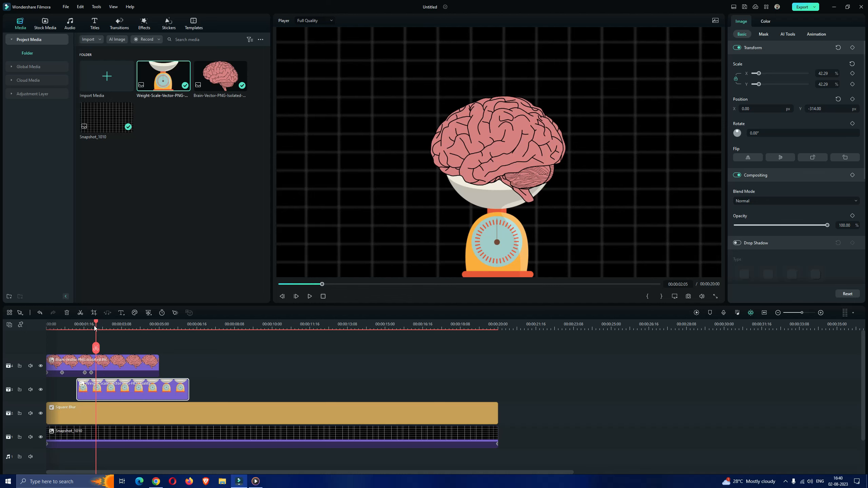
# Move the weight scale clip slightly earlier so that it starts at about 00:00:01:04
pyautogui.moveTo(95, 325); pyautogui.dragTo(242, 317)
pyautogui.click(78, 326)
pyautogui.moveTo(136, 386); pyautogui.dragTo(125, 386)
# Keyframe the weight scale at 00:00:01:23, add a keyframe with Y position -788 px, move that one to the clip start and preview the rise
pyautogui.moveTo(82, 325); pyautogui.dragTo(149, 329)
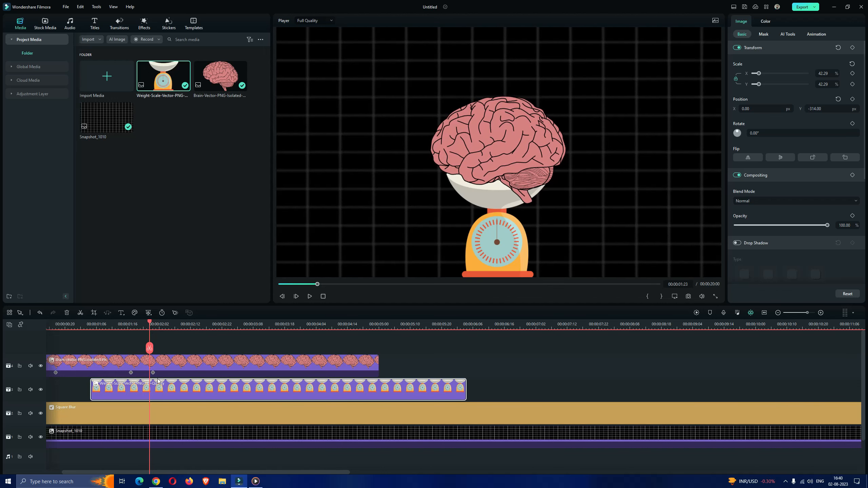
pyautogui.click(175, 312)
pyautogui.click(99, 326)
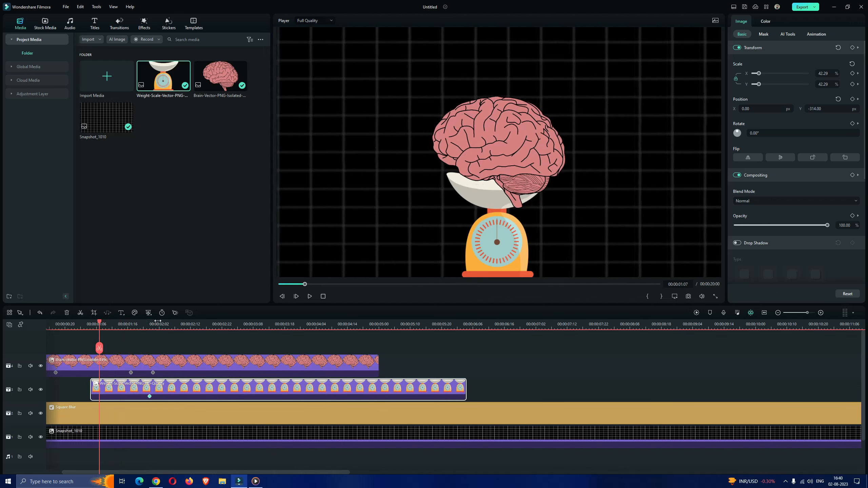
pyautogui.moveTo(819, 107); pyautogui.dragTo(807, 107)
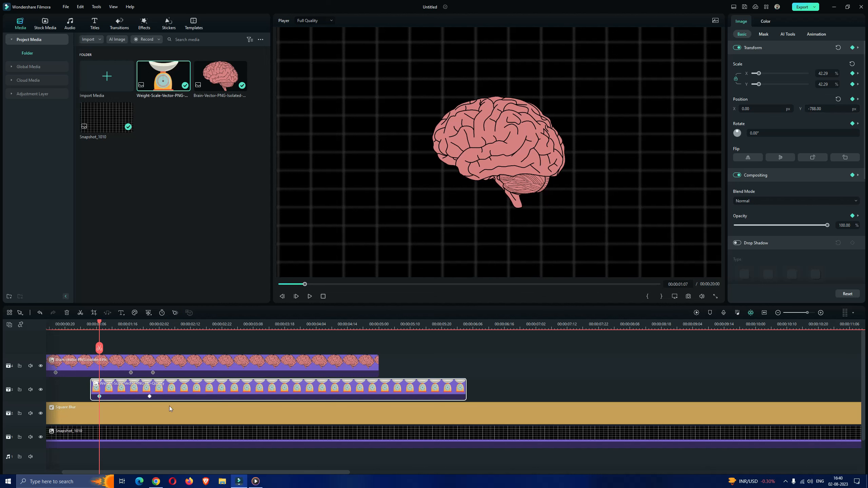
pyautogui.moveTo(101, 397); pyautogui.dragTo(90, 398)
pyautogui.press('space')
pyautogui.press('space')
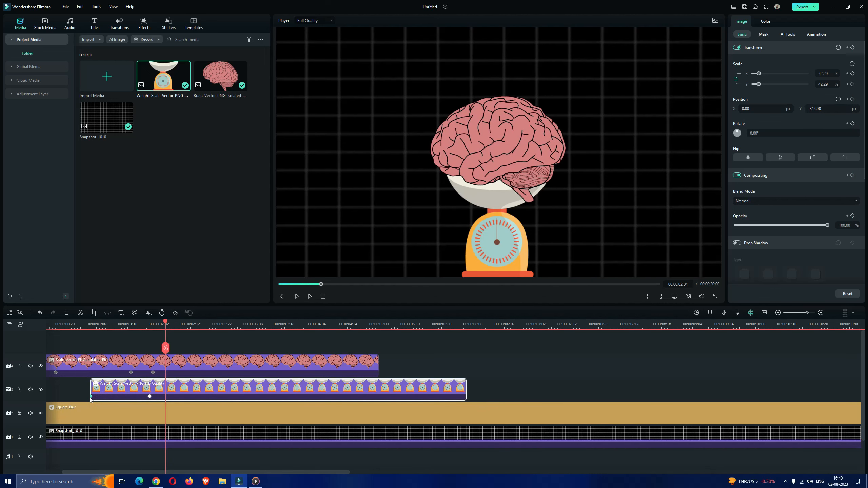
pyautogui.press('space')
pyautogui.press('space')
# Trim the end of the weight scale clip to match the brain clip's end, and play back the animation from the start
pyautogui.moveTo(463, 388); pyautogui.dragTo(378, 387)
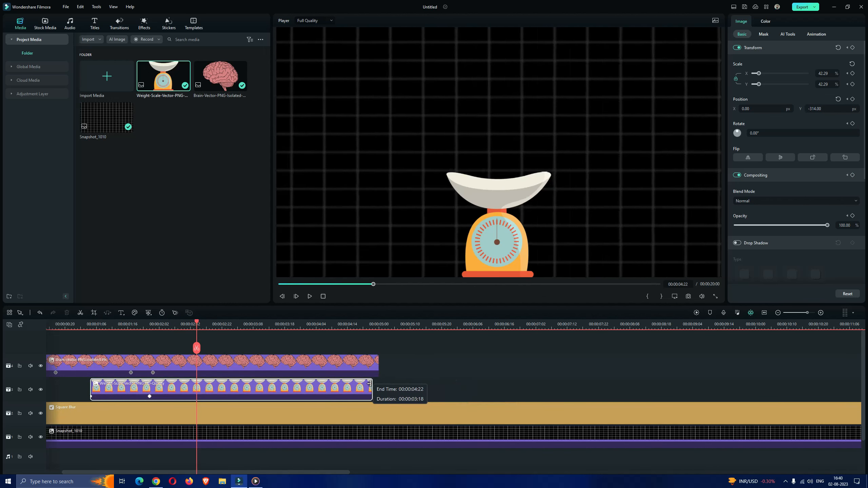
pyautogui.click(400, 375)
pyautogui.click(297, 284)
pyautogui.click(280, 284)
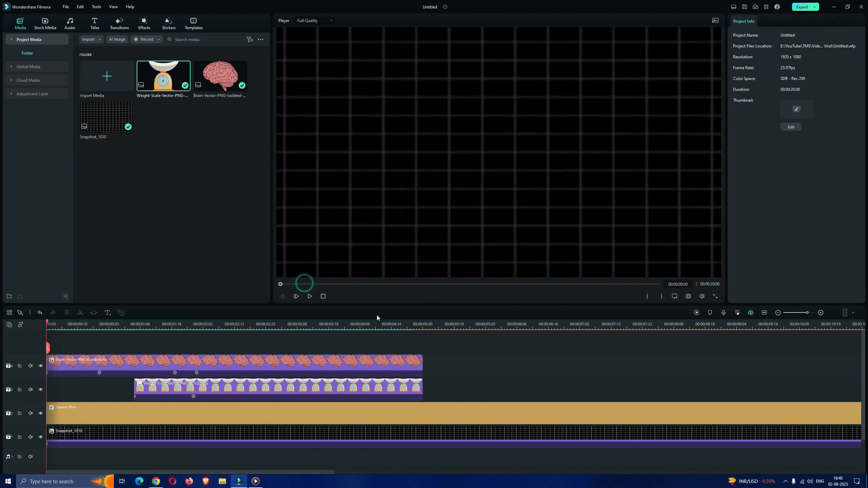
pyautogui.scroll(-3, 442, 329)
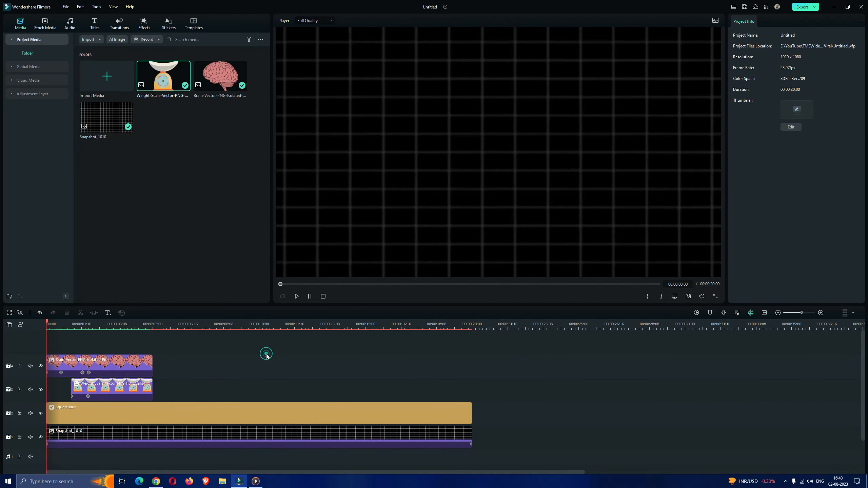
pyautogui.press('space')
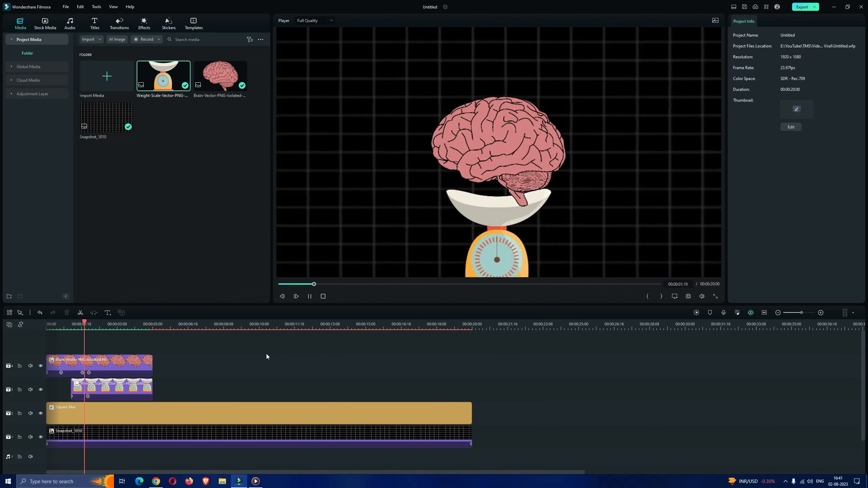
pyautogui.press('space')
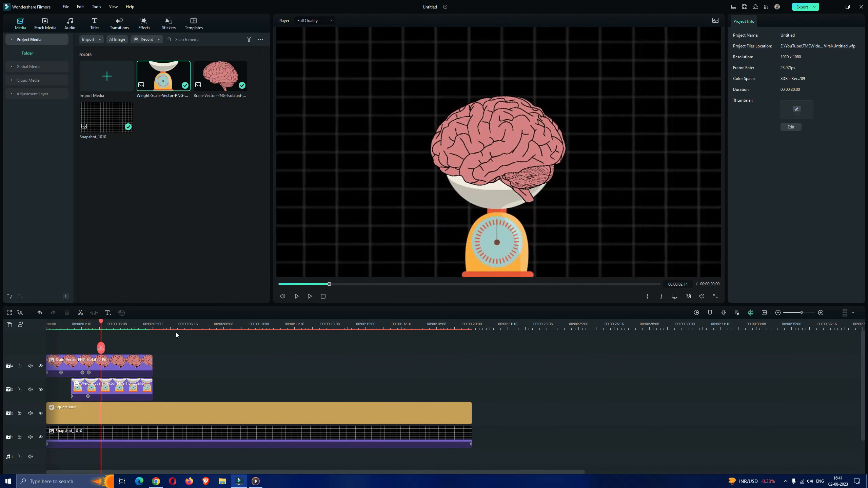
# Add a keyframe to the weight scale at 00:00:04:08 and lower its Y position out of frame at the clip's end
pyautogui.scroll(3, 175, 329)
pyautogui.press('space')
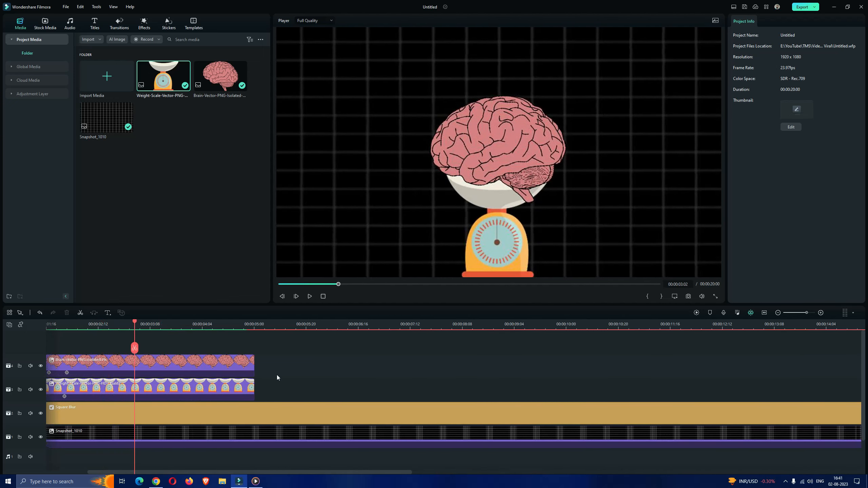
pyautogui.press('space')
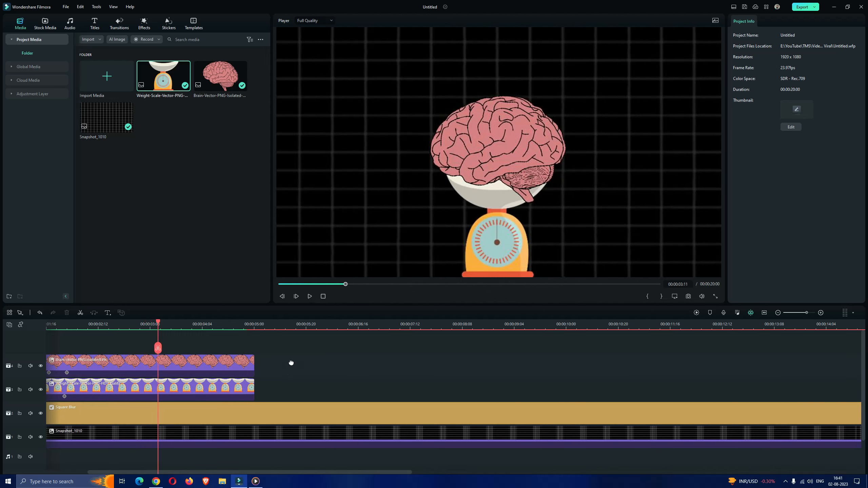
pyautogui.moveTo(292, 363); pyautogui.dragTo(297, 382)
pyautogui.click(261, 364)
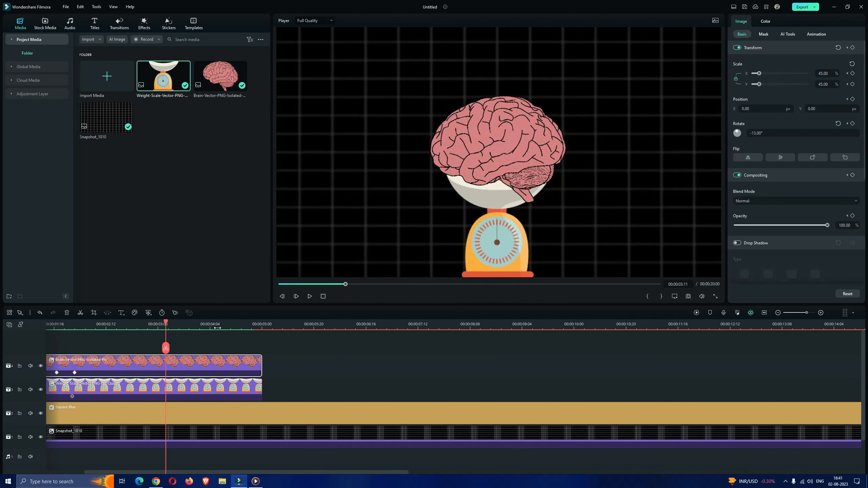
pyautogui.click(220, 385)
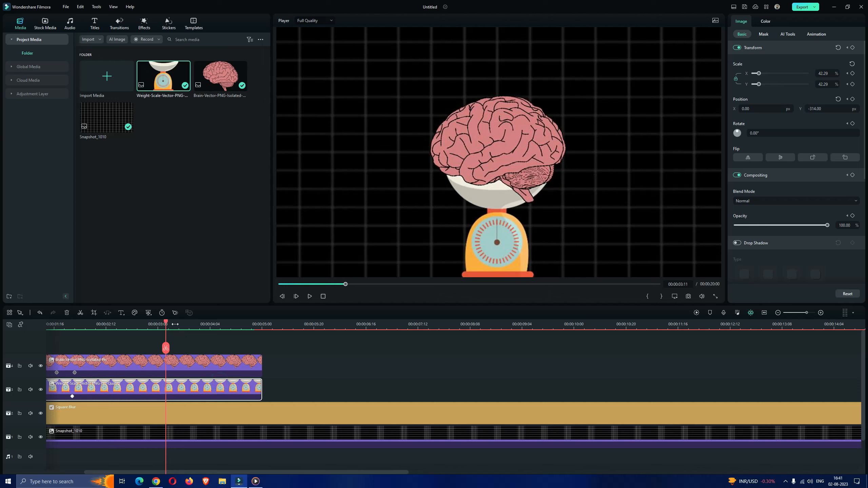
pyautogui.moveTo(166, 322); pyautogui.dragTo(221, 345)
pyautogui.click(175, 311)
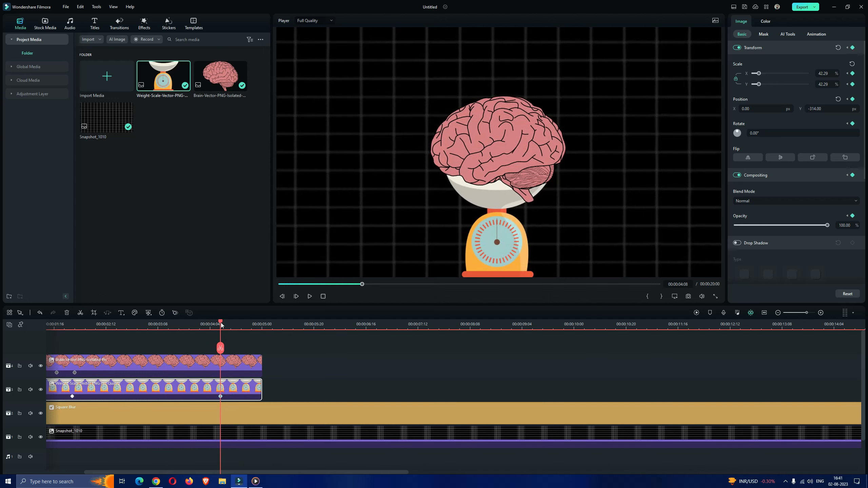
pyautogui.moveTo(835, 109); pyautogui.dragTo(311, 354)
pyautogui.moveTo(256, 323); pyautogui.dragTo(190, 325)
# Keyframe the brain's tilt at 00:00:03:21, reset its rotation at a following keyframe, and shift both to the weight scale's exit
pyautogui.click(201, 368)
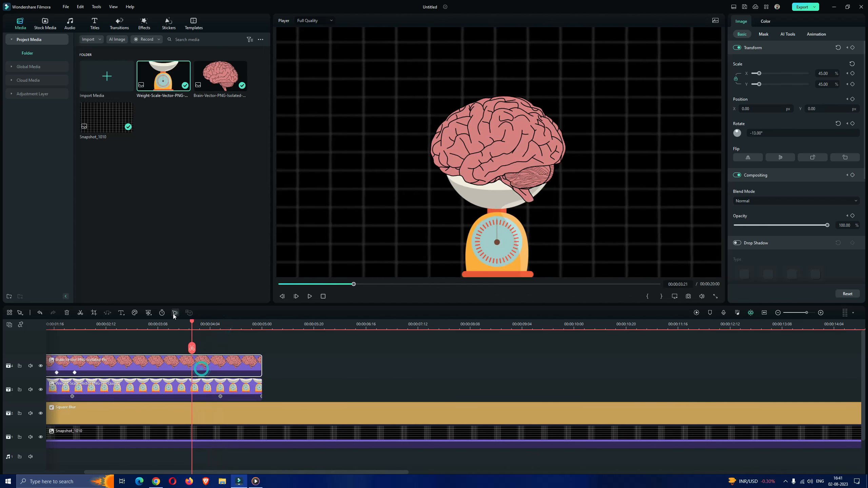
pyautogui.moveTo(191, 325)
pyautogui.mouseDown()
pyautogui.moveTo(220, 325)
pyautogui.moveTo(193, 338)
pyautogui.moveTo(249, 336)
pyautogui.moveTo(197, 336)
pyautogui.mouseUp()
pyautogui.click(837, 123)
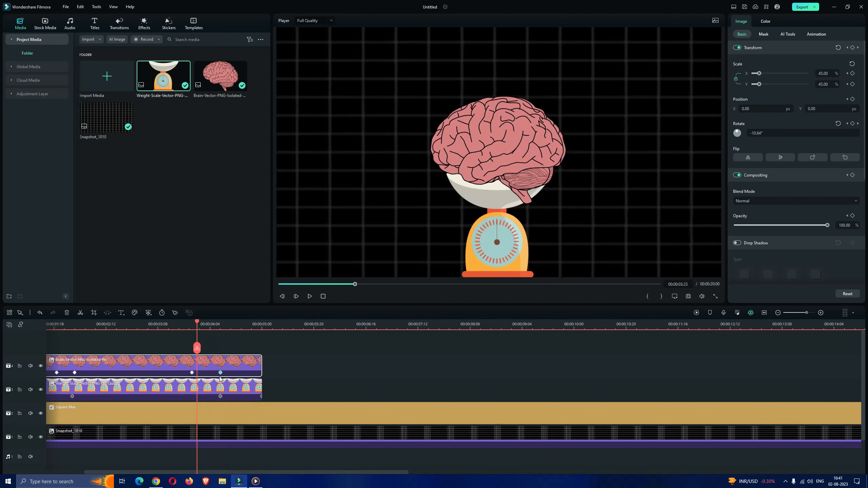
pyautogui.moveTo(220, 372)
pyautogui.mouseDown()
pyautogui.moveTo(241, 373)
pyautogui.moveTo(216, 376)
pyautogui.moveTo(223, 372)
pyautogui.mouseUp()
pyautogui.moveTo(212, 334); pyautogui.dragTo(277, 339)
pyautogui.moveTo(541, 324); pyautogui.dragTo(351, 342)
# Play back the whole animation from the start and replay the weight scale's exit with the brain's rotation
pyautogui.click(323, 296)
pyautogui.click(340, 364)
pyautogui.press('space')
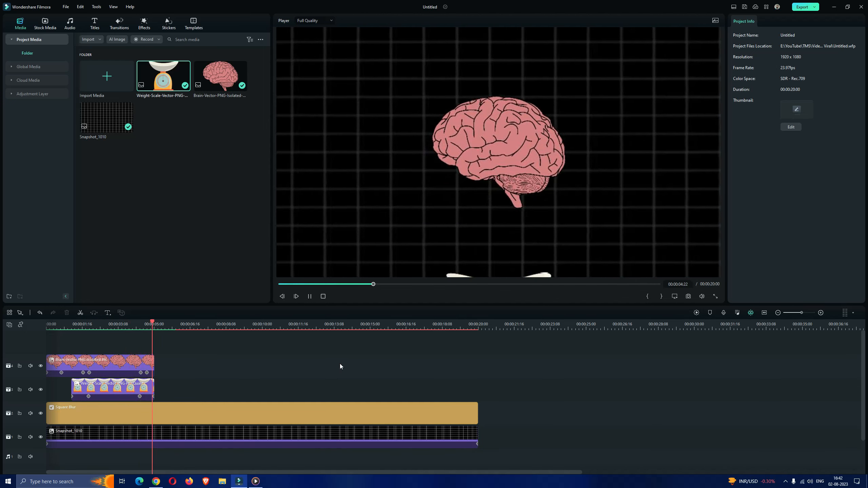
pyautogui.press('space')
pyautogui.click(150, 326)
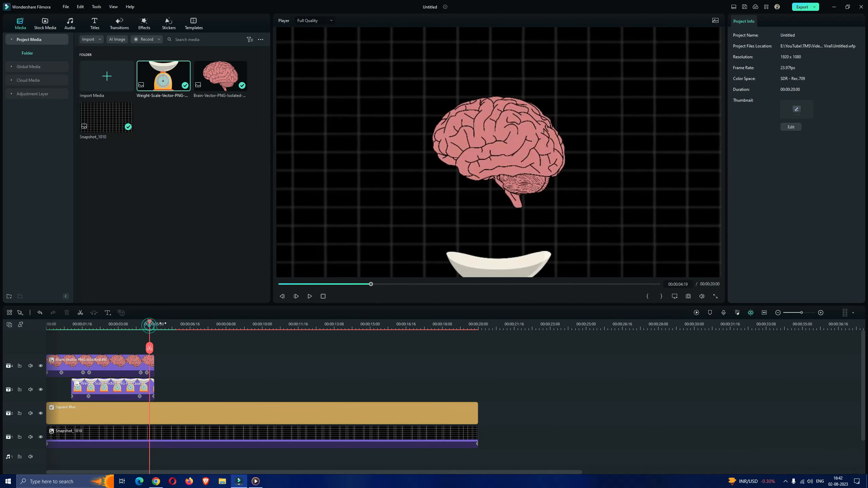
pyautogui.press('space')
pyautogui.click(137, 322)
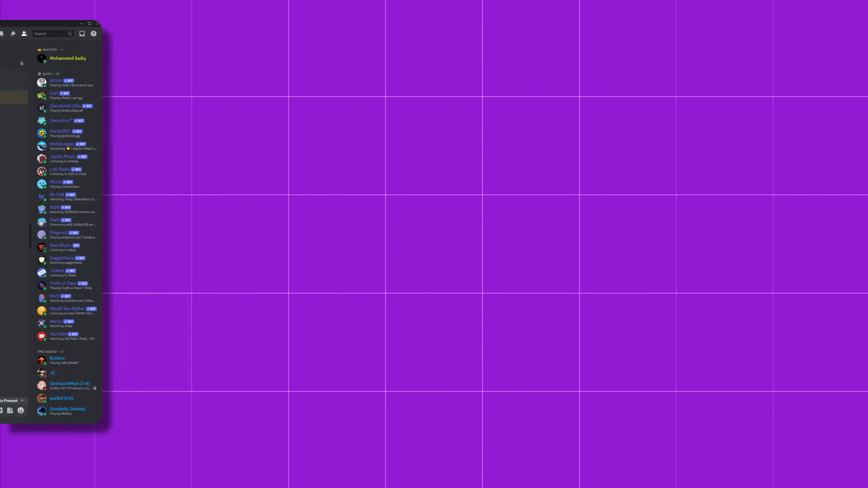
pyautogui.scroll(-11, 723, 70)
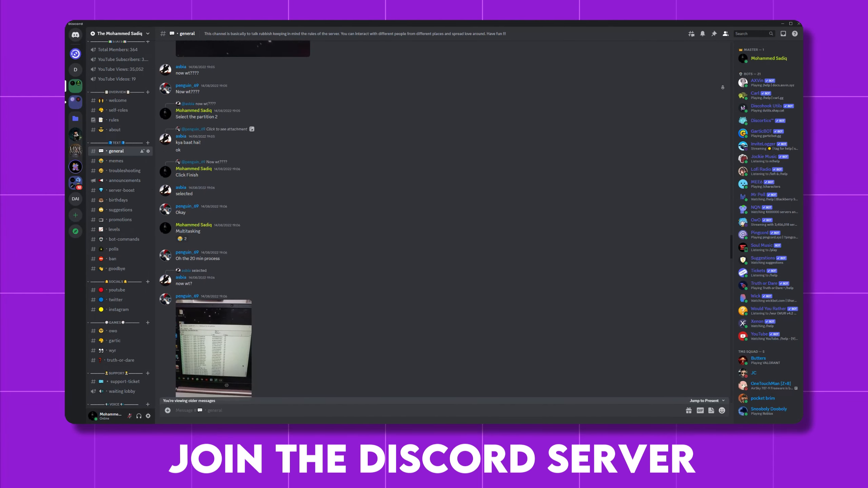
pyautogui.scroll(-3, 722, 87)
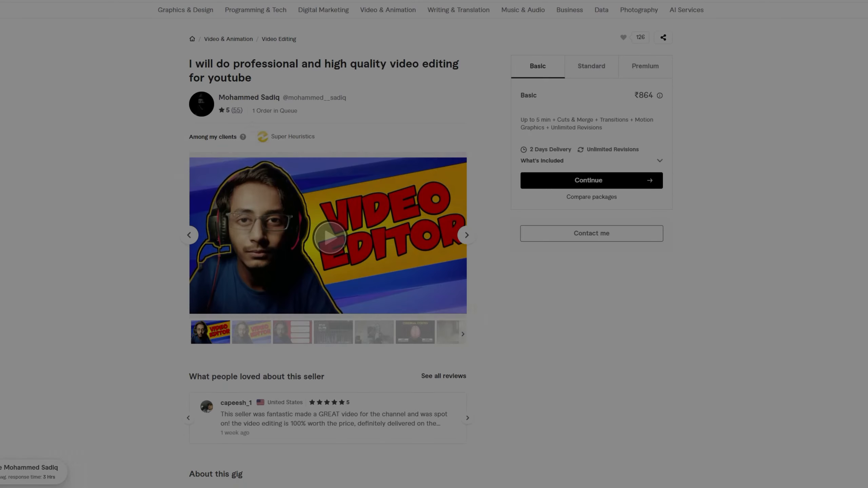
pyautogui.scroll(-4, 328, 239)
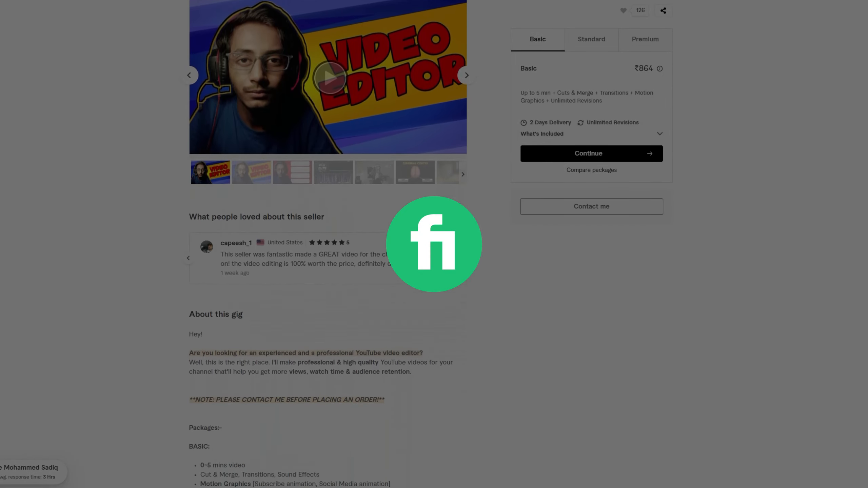
pyautogui.scroll(-10, 329, 239)
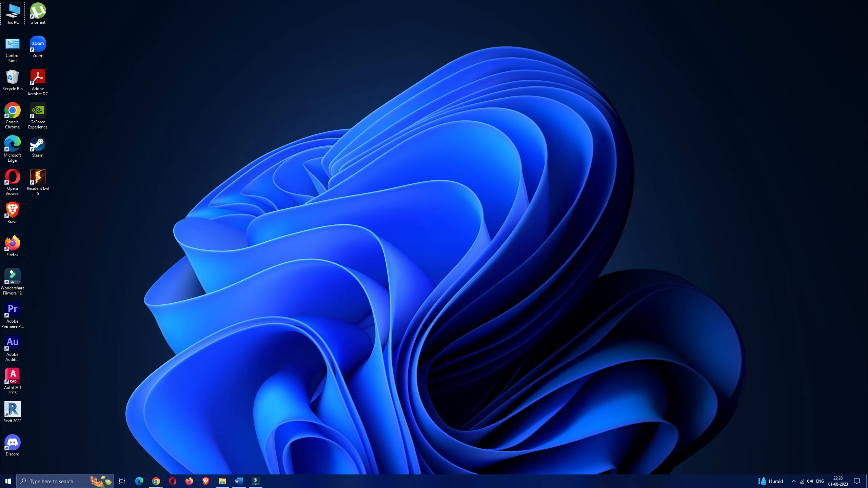